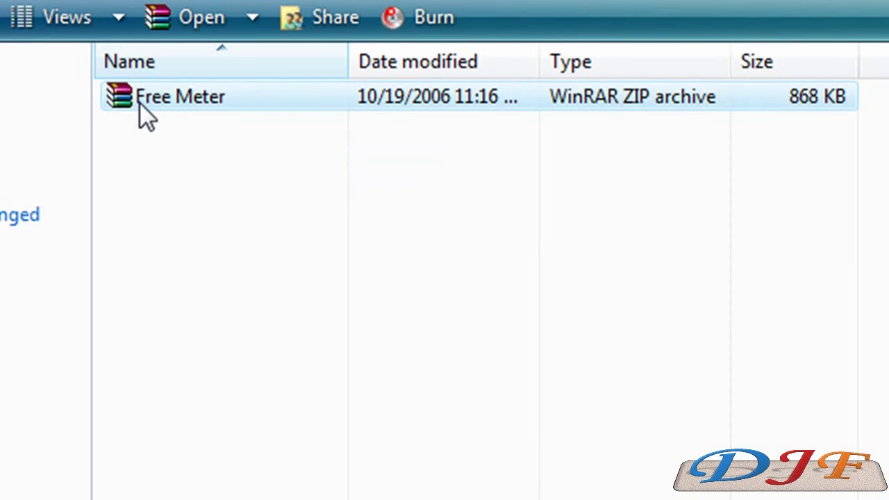
Extract the Free Meter ZIP with 7-Zip into its own Free Meter folder.
mouse_move(139, 103)
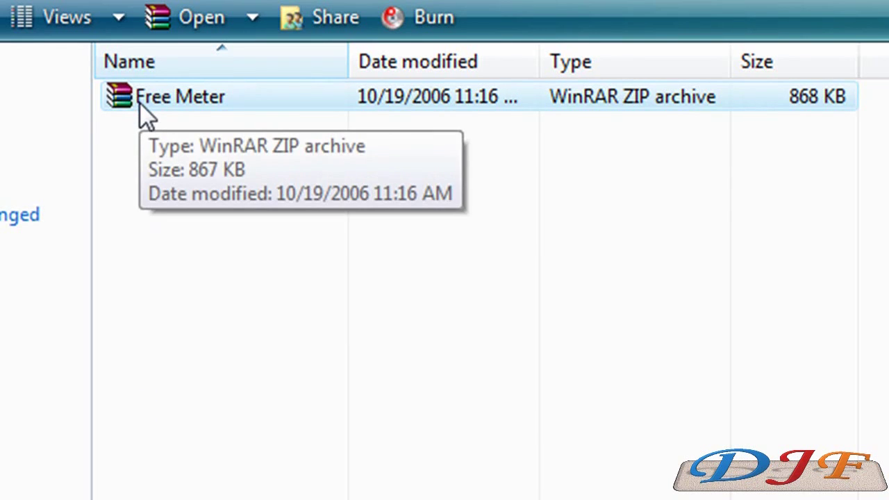
right_click(140, 103)
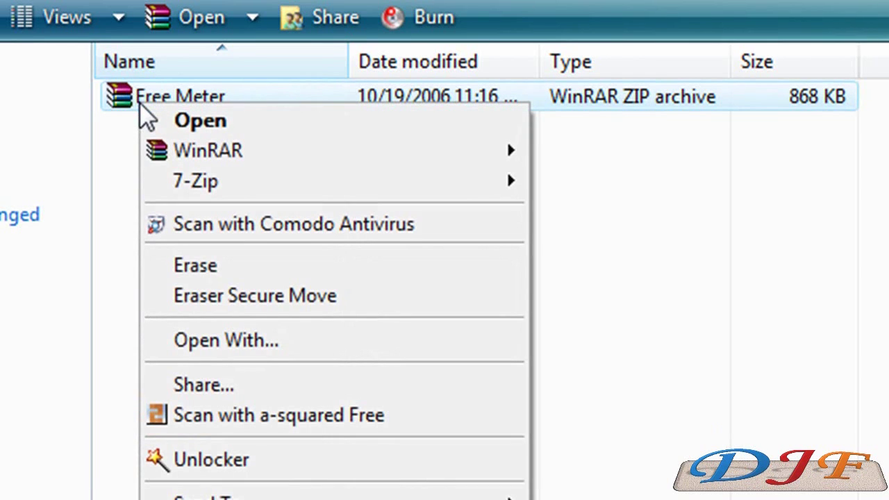
mouse_move(211, 187)
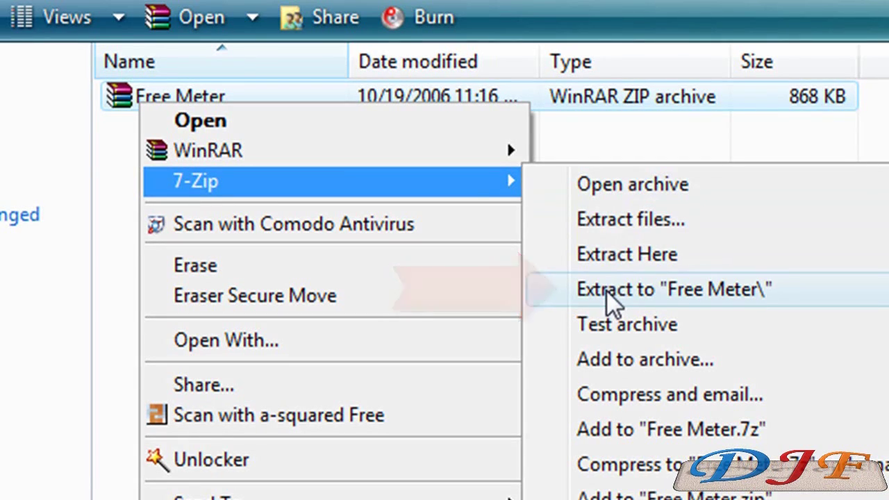
left_click(607, 291)
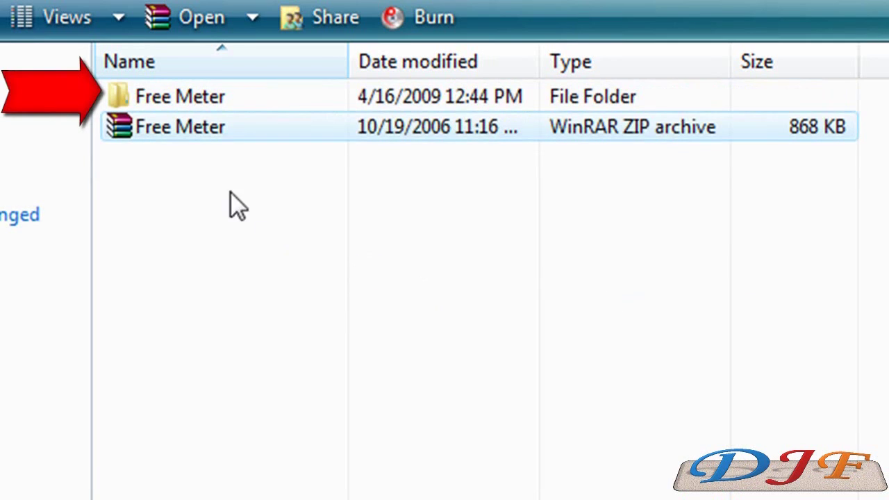
Open the 7-Zip Extract files dialog for the archive and close it without extracting.
right_click(198, 128)
mouse_move(433, 209)
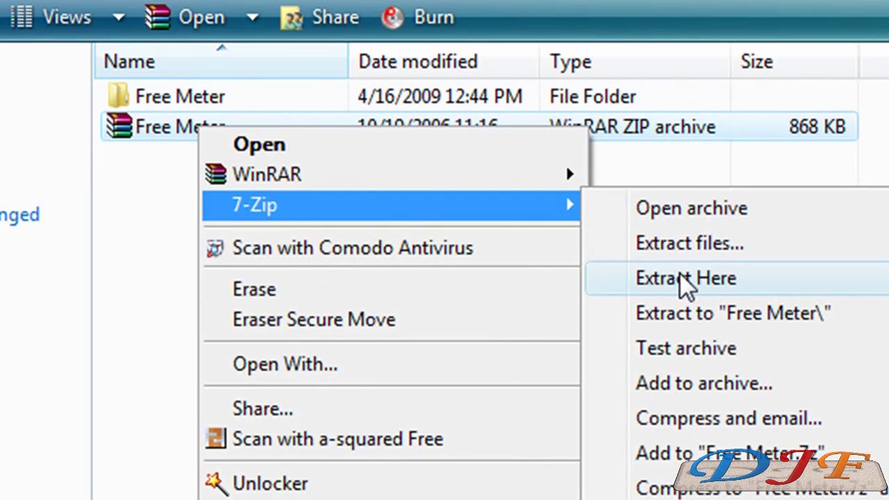
left_click(681, 250)
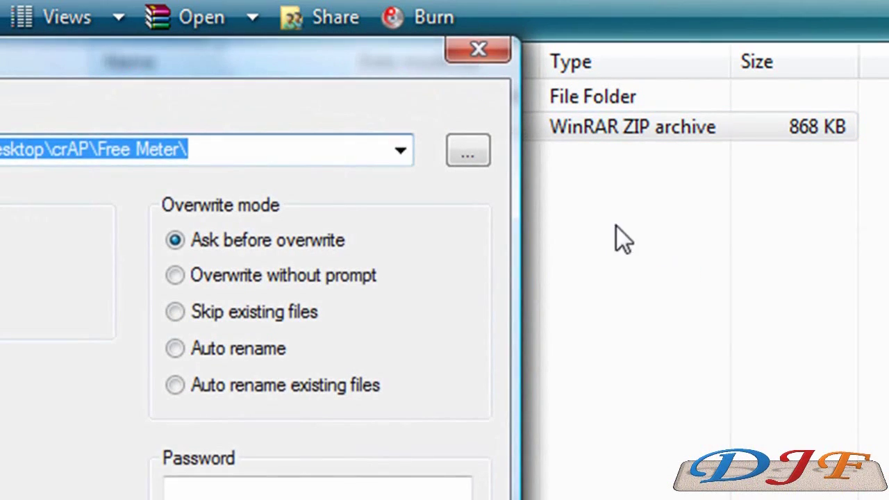
left_click(475, 47)
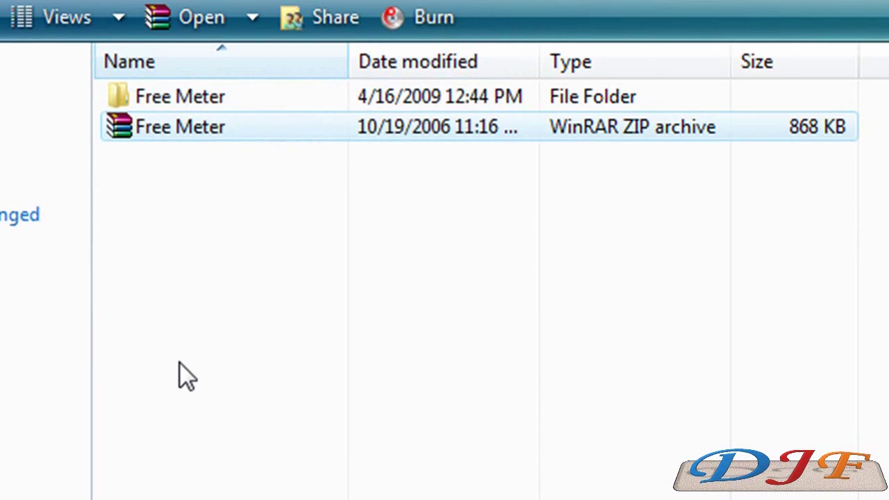
Look over the archive's WinRAR/7-Zip menu, dismiss it, and open the Free Meter folder.
right_click(198, 130)
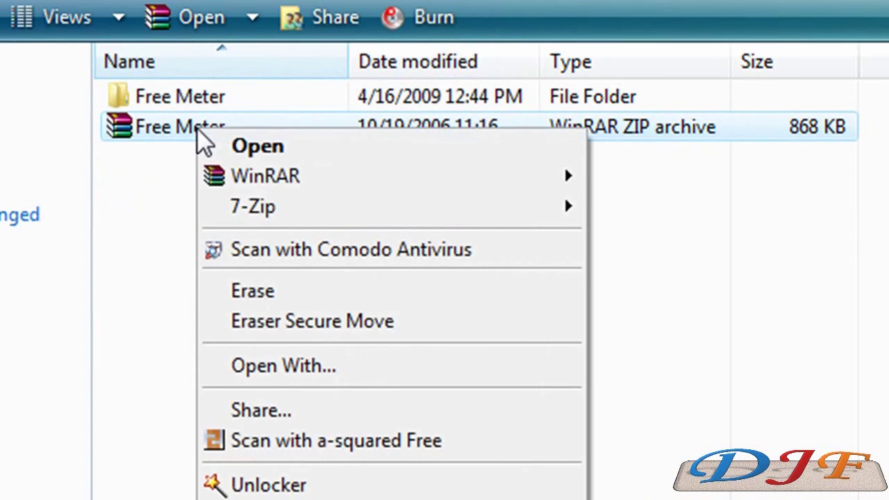
mouse_move(302, 203)
mouse_move(574, 200)
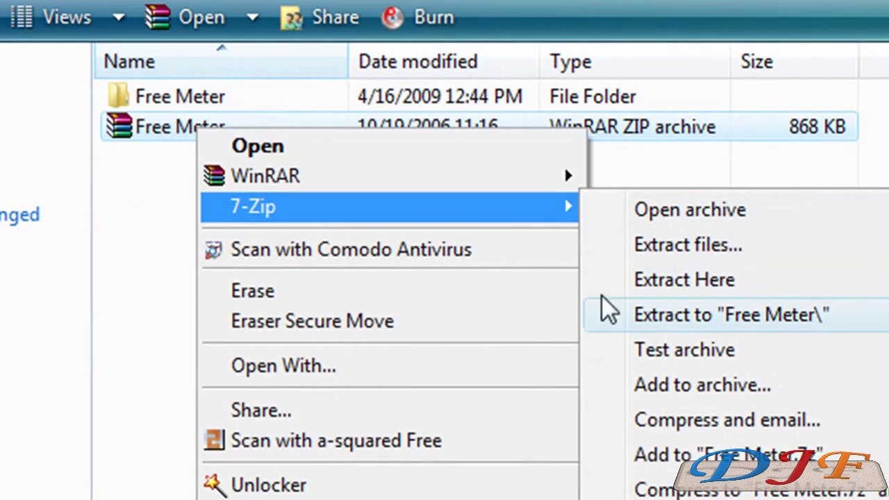
mouse_move(453, 186)
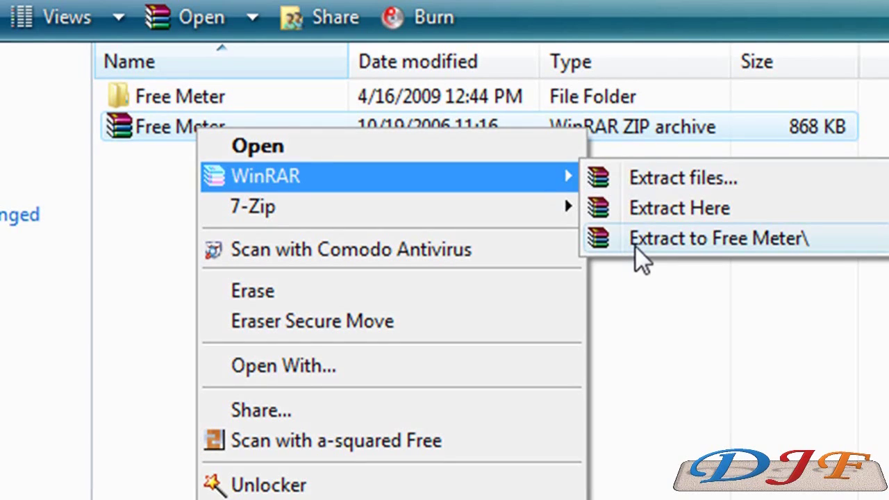
left_click(167, 178)
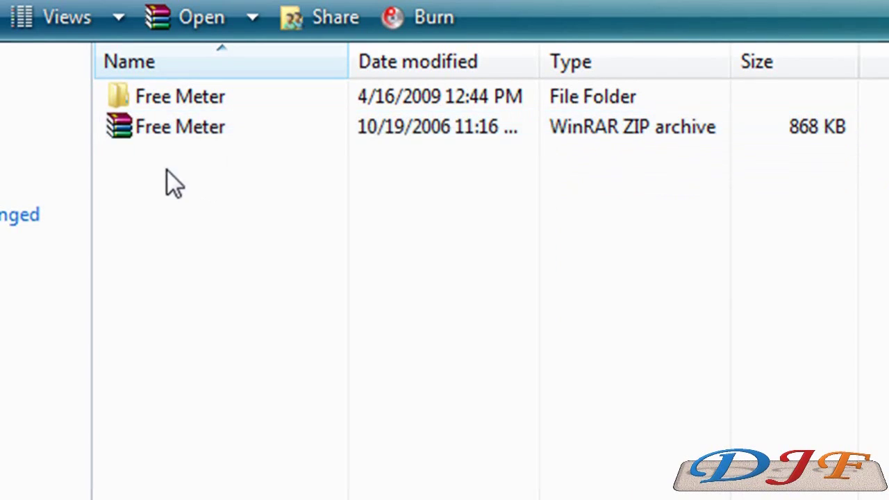
double_click(182, 102)
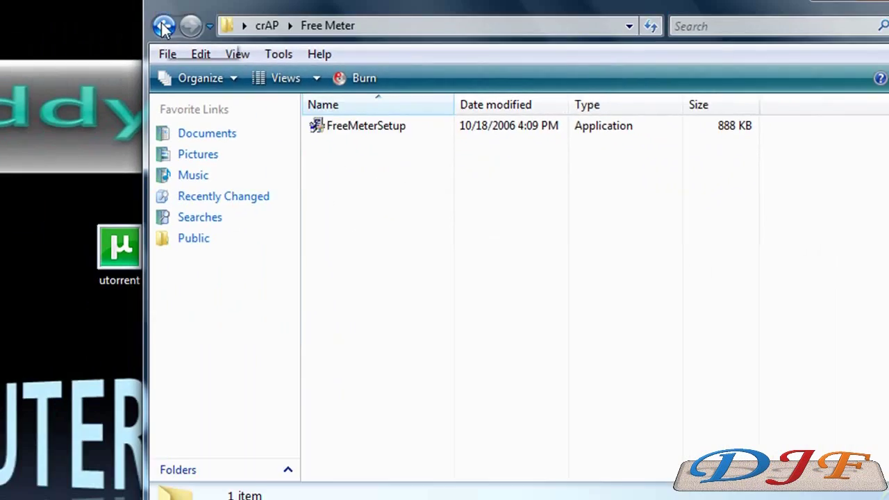
Go back up from the Free Meter folder to the crAP folder.
key("BackSpace")
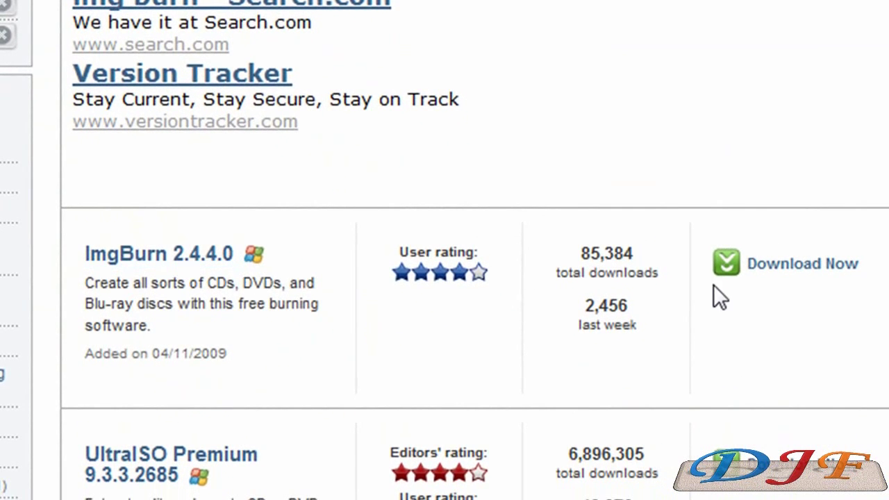
Download ImgBurn 2.4.4.0 from CNET, saving SetupImgBurn_2.4.4.0.exe to the computer.
left_click(778, 271)
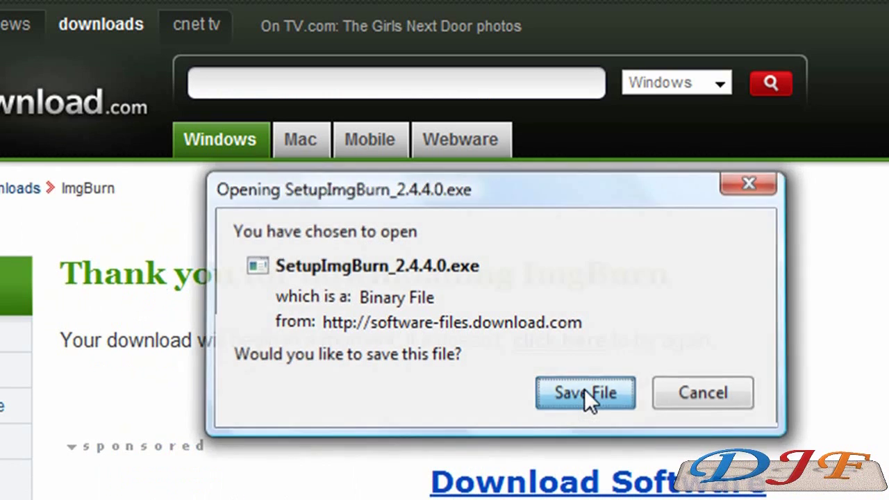
left_click(585, 394)
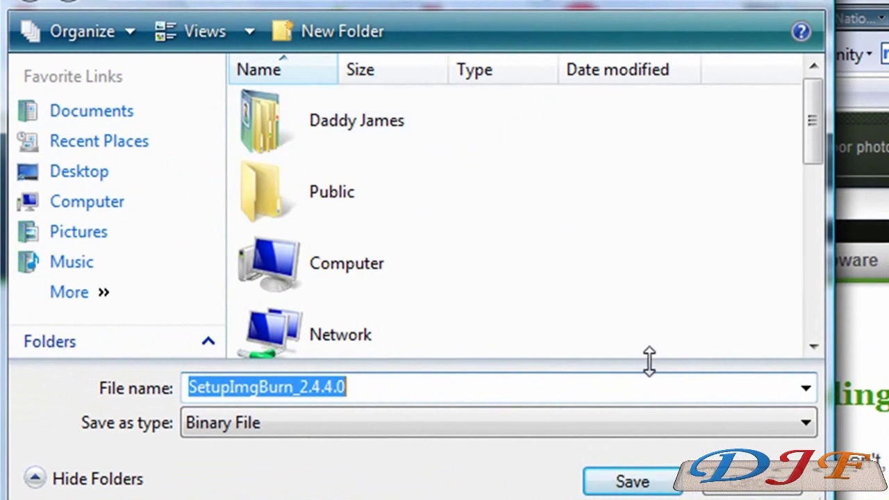
left_click(638, 483)
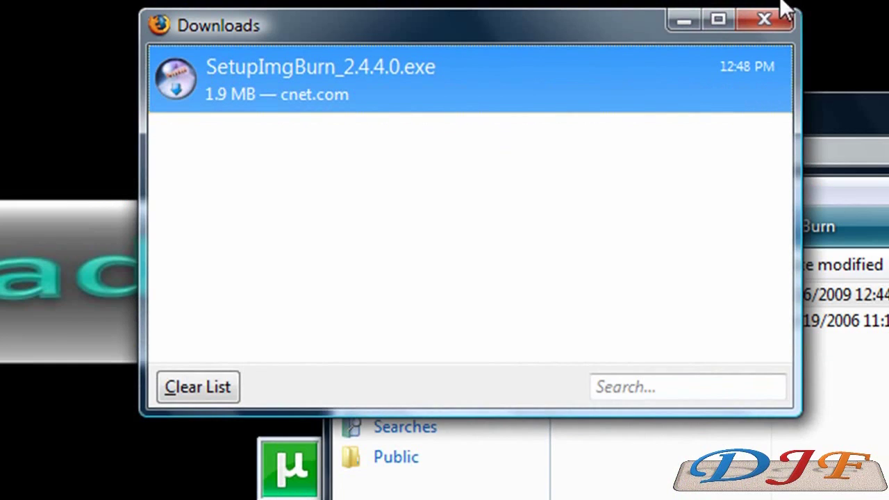
Run the SetupImgBurn installer from the desktop and complete the ImgBurn setup wizard.
left_click(764, 20)
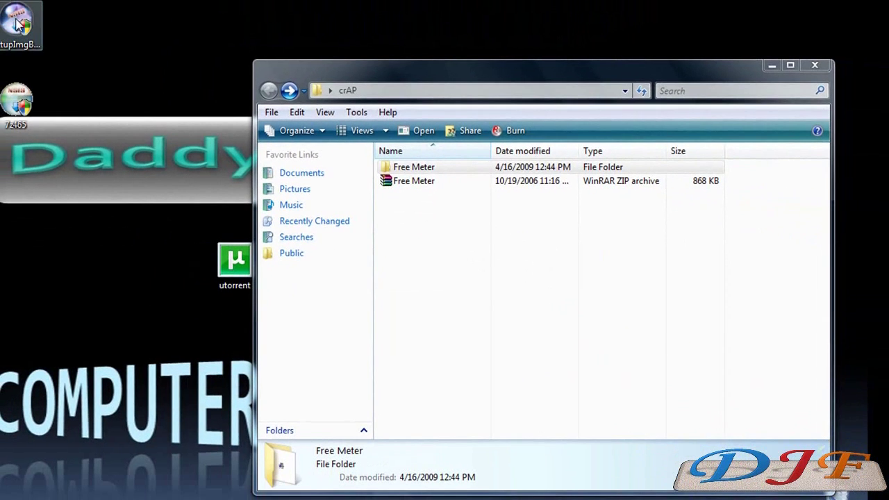
left_click(16, 24)
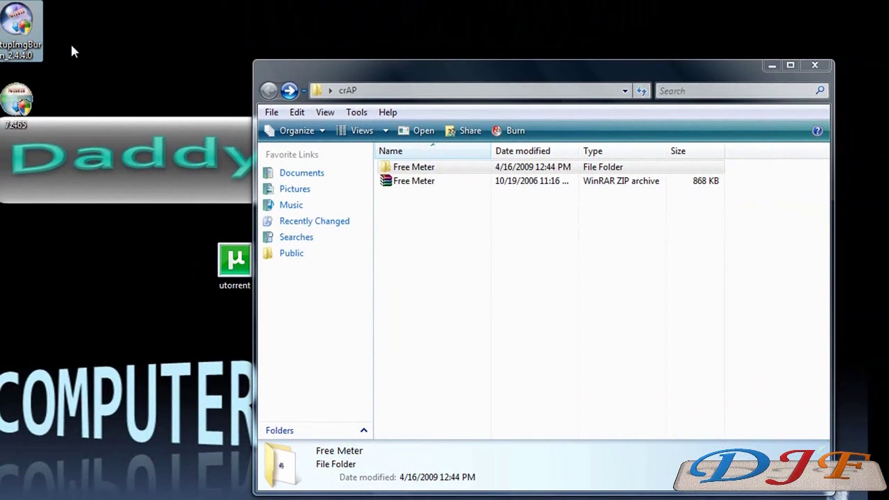
key("Return")
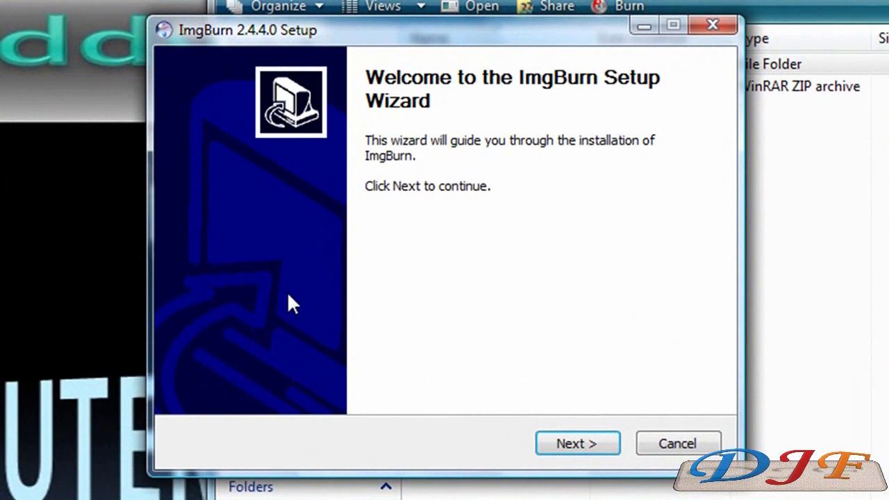
left_click(575, 442)
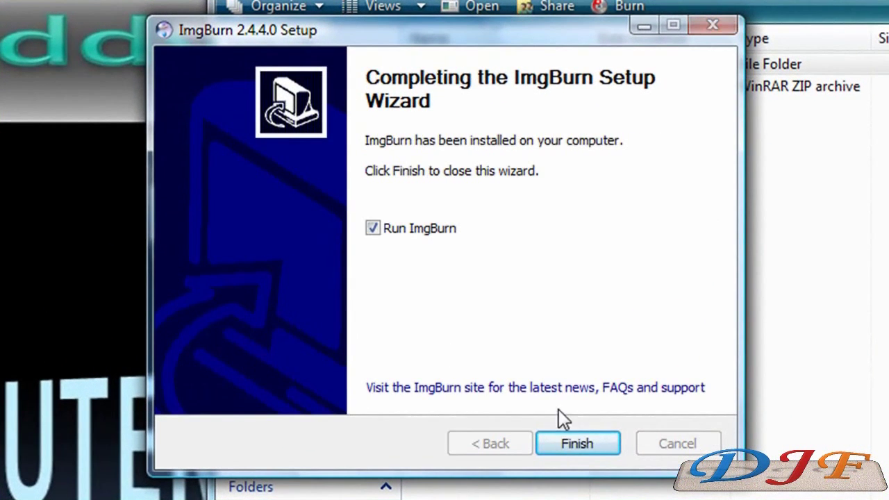
left_click(563, 443)
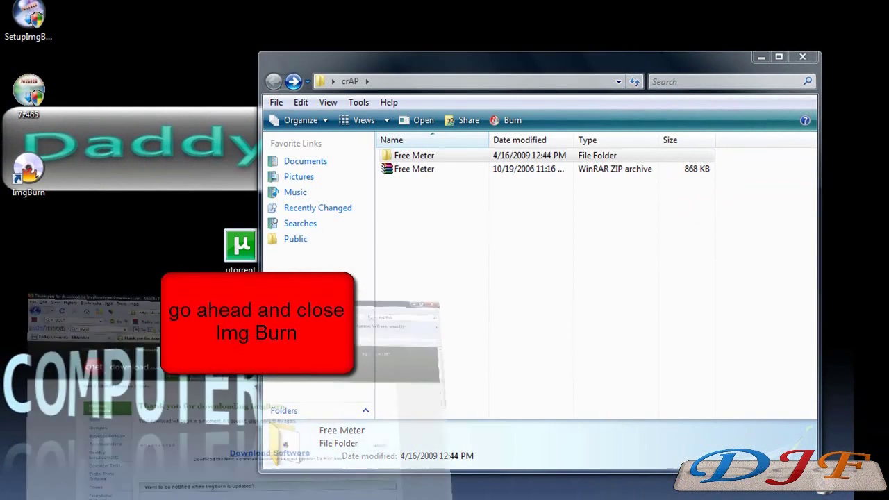
Return to the Google 'dvd flick' results in Firefox and open the dvdflick.net link.
left_click(118, 496)
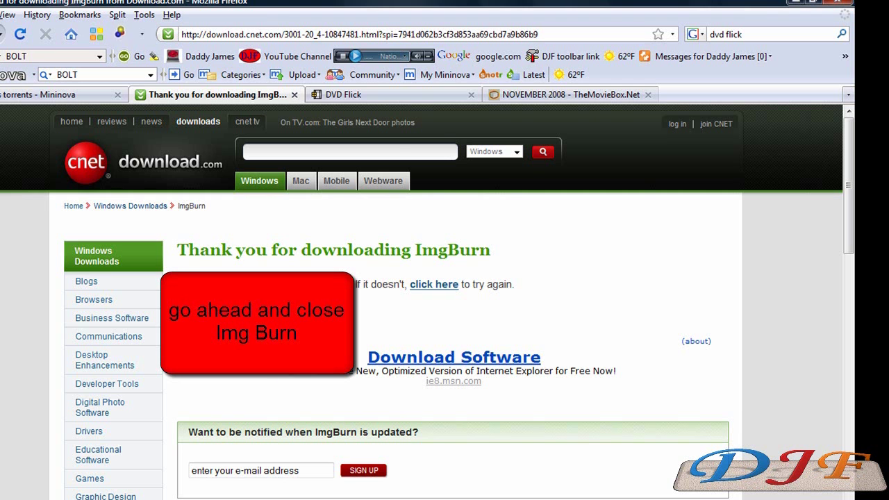
left_click(400, 98)
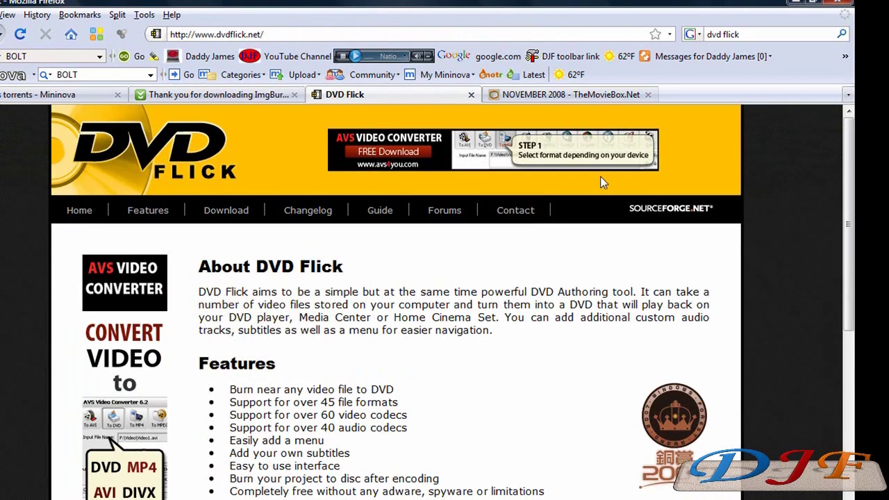
key("alt+Left")
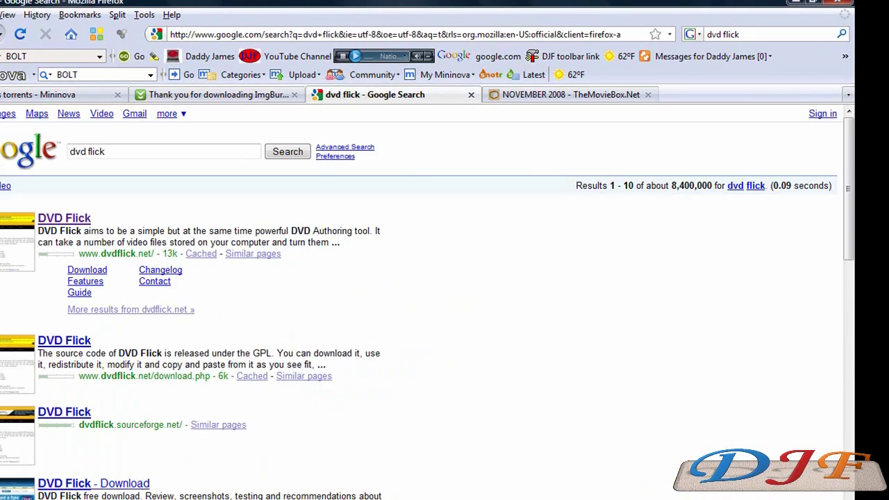
left_click(56, 221)
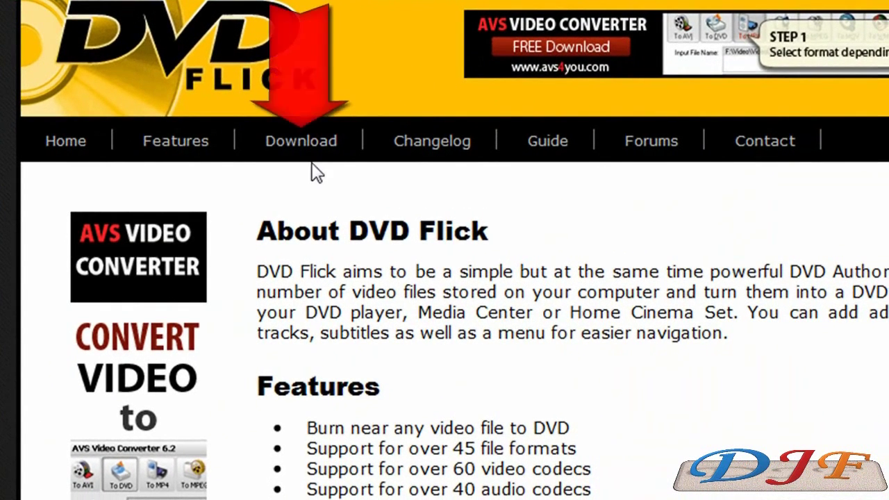
Save dvdflick_setup_1.3.0.6.exe from the DVD Flick site and place its icon beside the question mark.
left_click(303, 147)
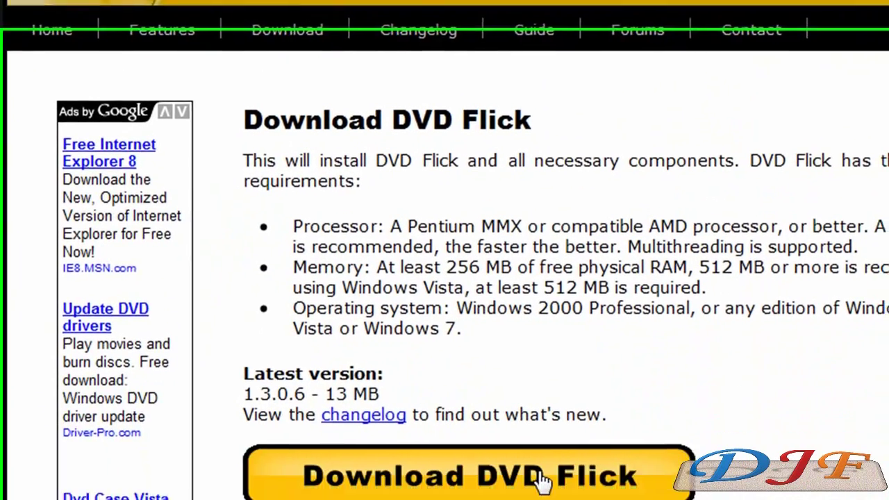
left_click(537, 442)
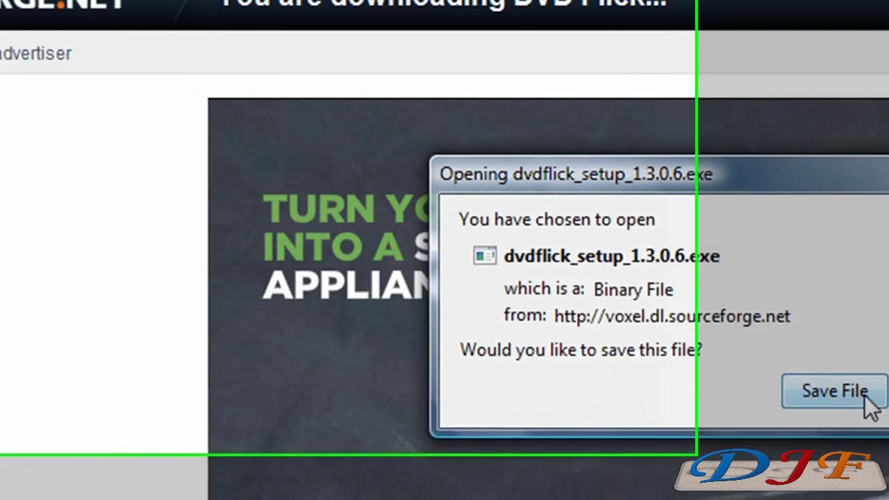
left_click(867, 400)
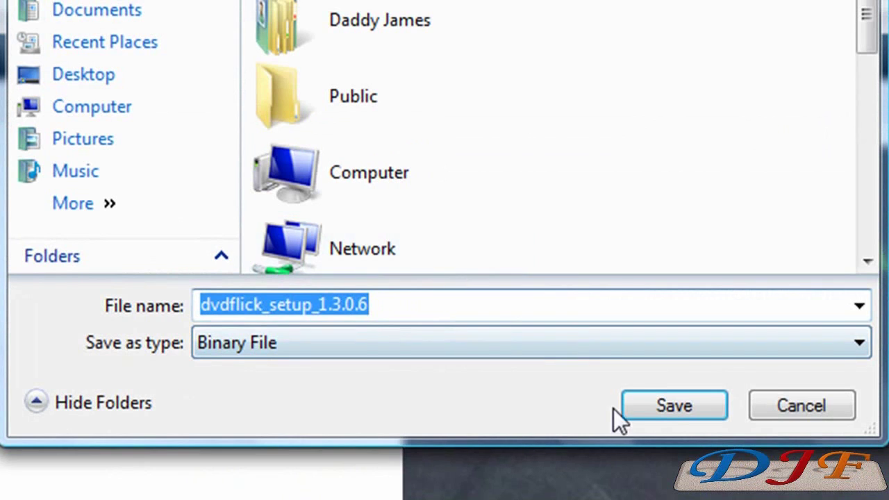
left_click(649, 402)
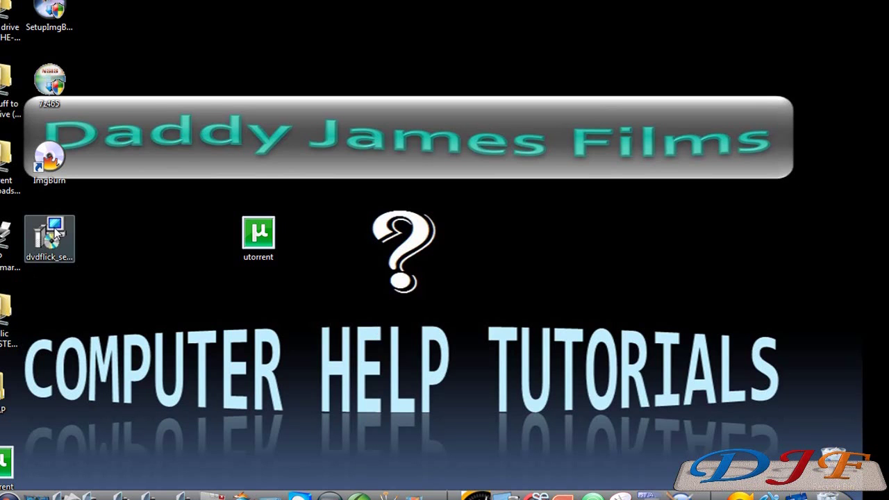
left_click_drag(58, 234, 455, 222)
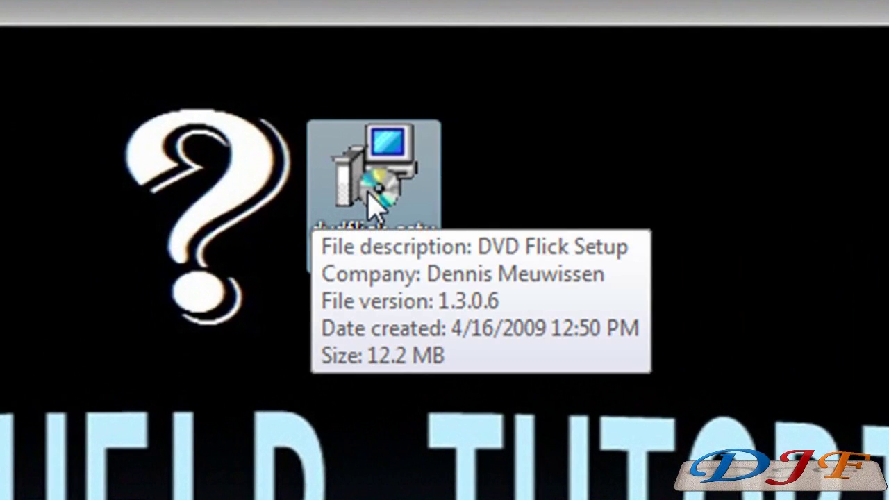
Launch dvdflick_setup, allow it to run, and mark it a Trusted Application in Comodo.
double_click(372, 205)
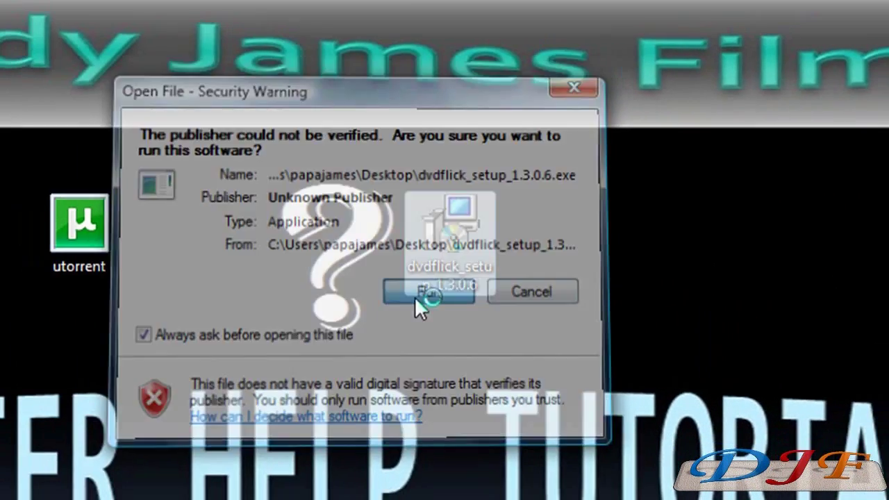
left_click(336, 291)
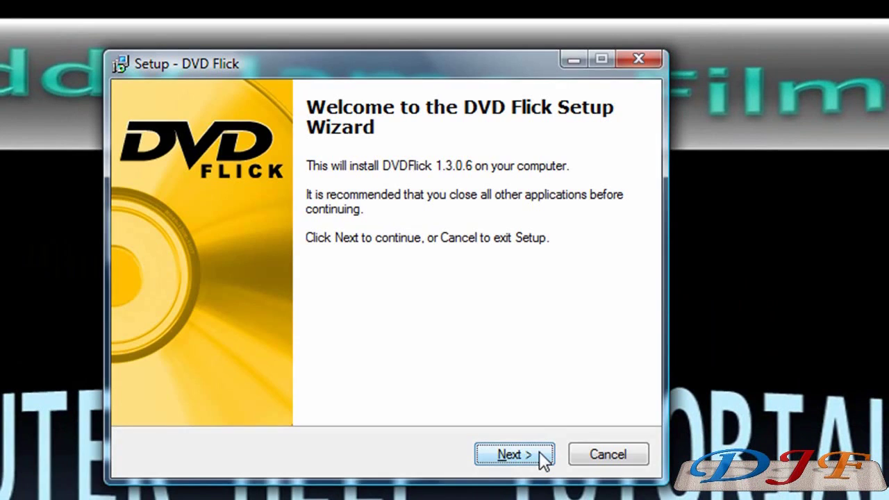
left_click(539, 452)
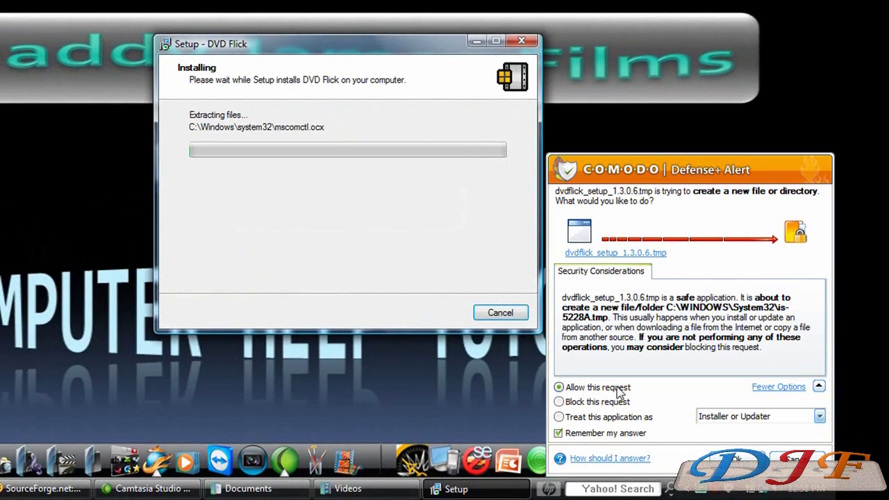
left_click(820, 416)
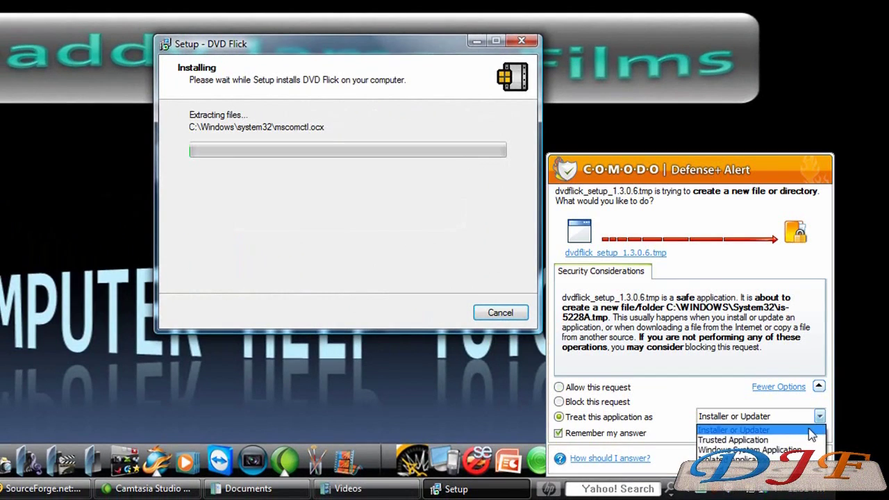
left_click(808, 440)
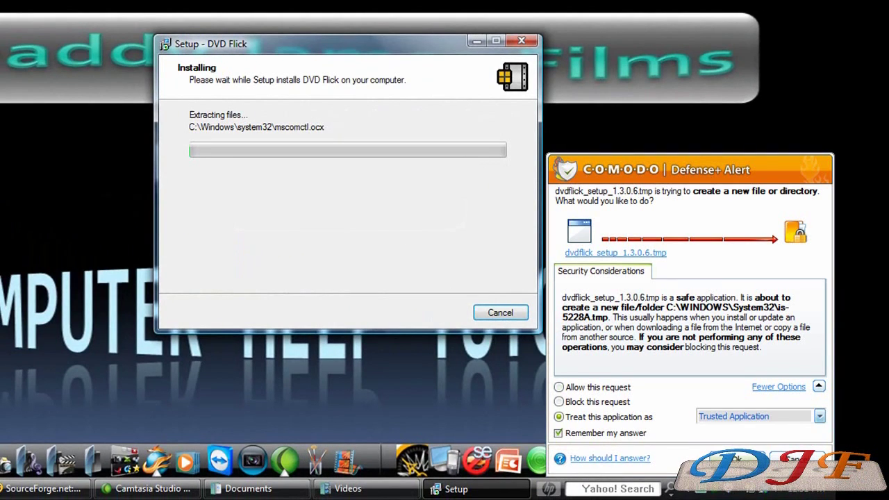
left_click(735, 459)
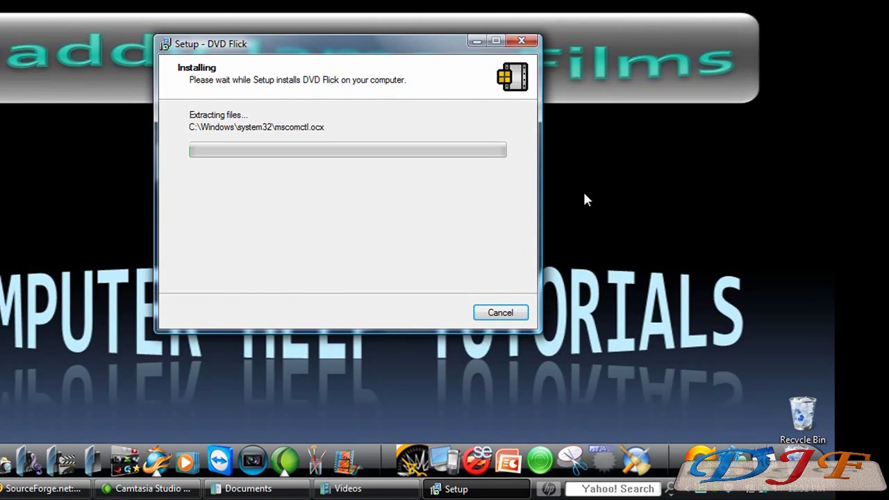
Finish DVD Flick setup with Run DVD Flick ticked.
left_click(456, 312)
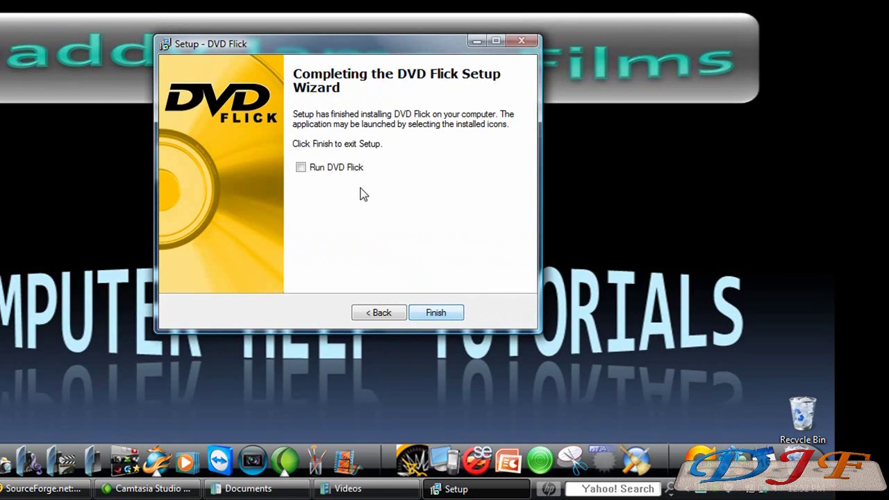
left_click(302, 168)
left_click(432, 313)
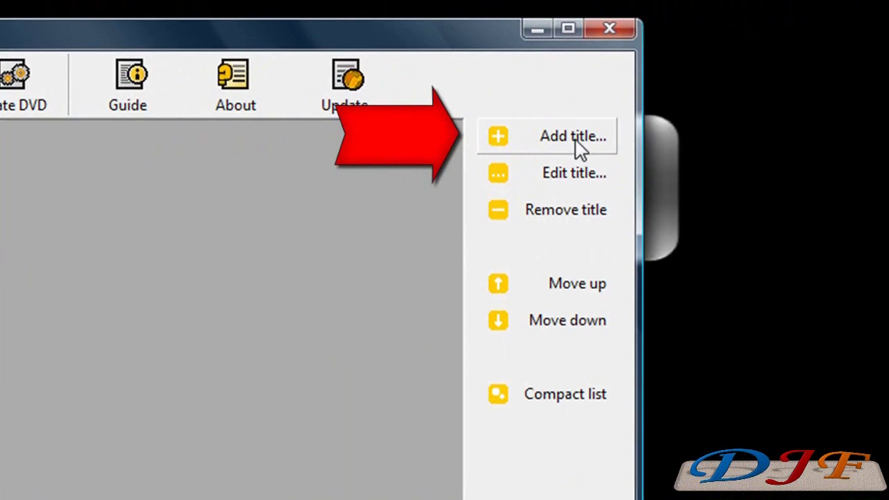
Add another ending_converted.avi to the project through Add title.
left_click(576, 139)
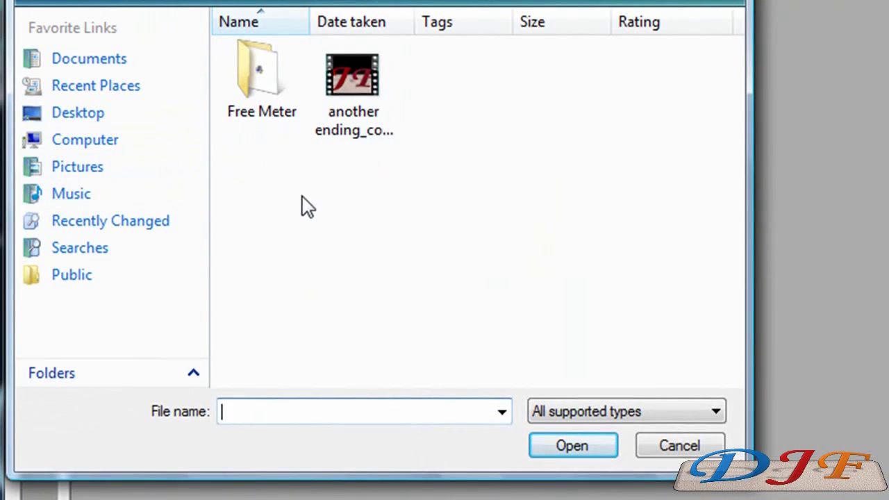
left_click(373, 99)
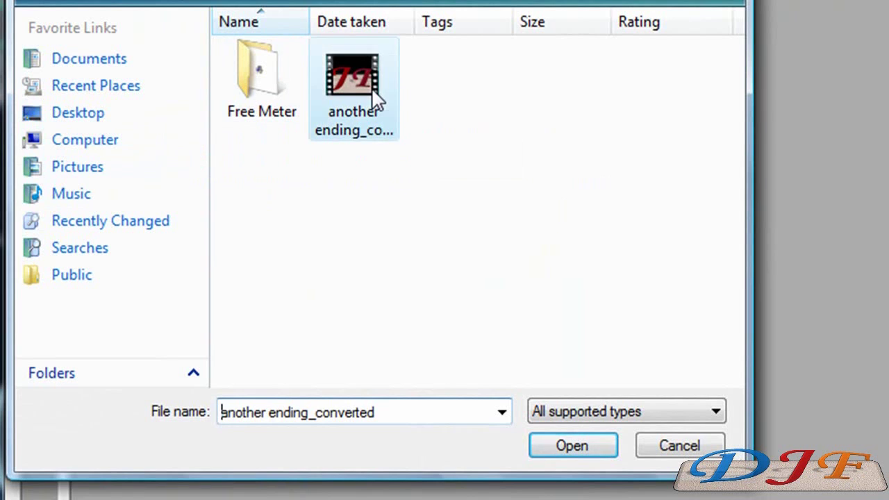
left_click(599, 447)
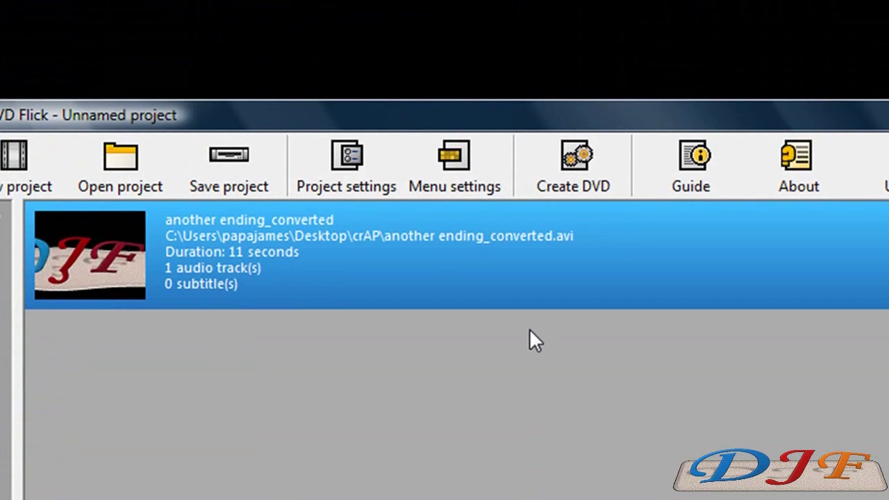
In Project settings, review Video, Audio and Playback, then tick Burn project to disc under Burning.
left_click(369, 160)
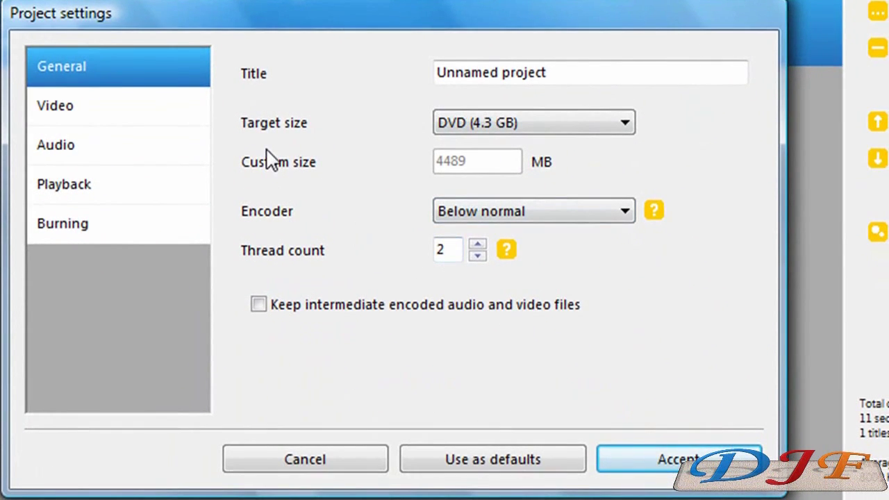
left_click(78, 101)
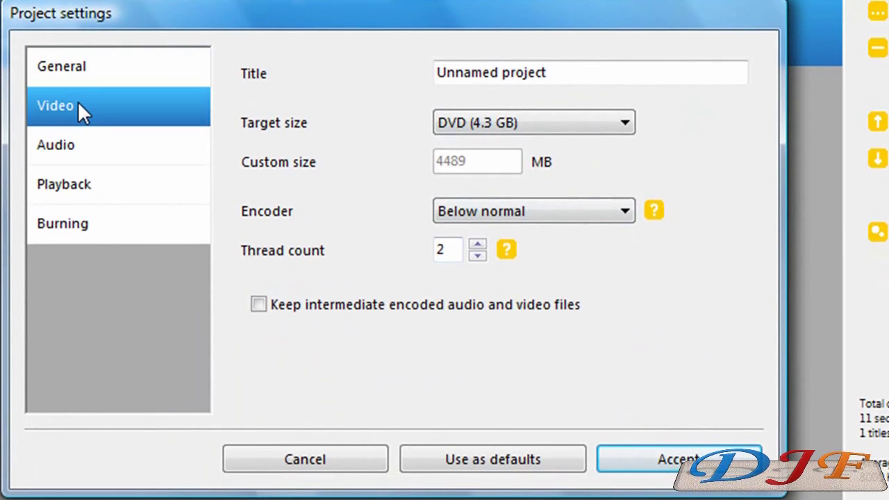
left_click(98, 152)
left_click(96, 187)
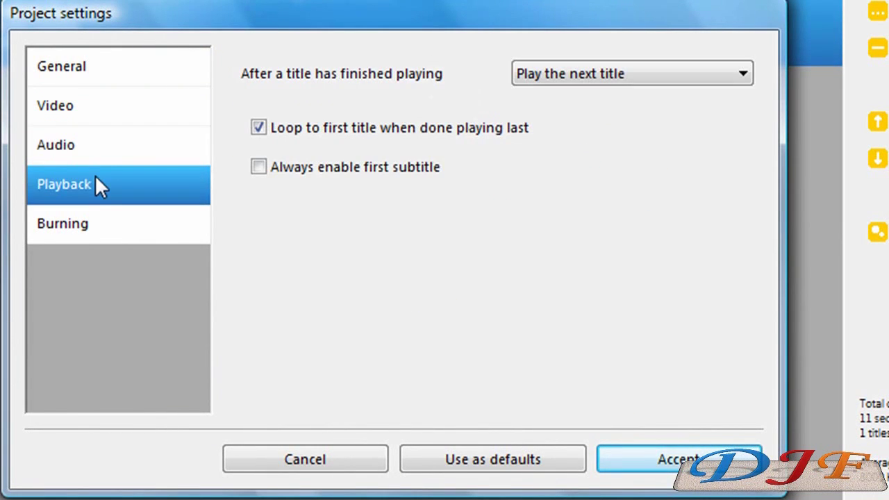
left_click(106, 229)
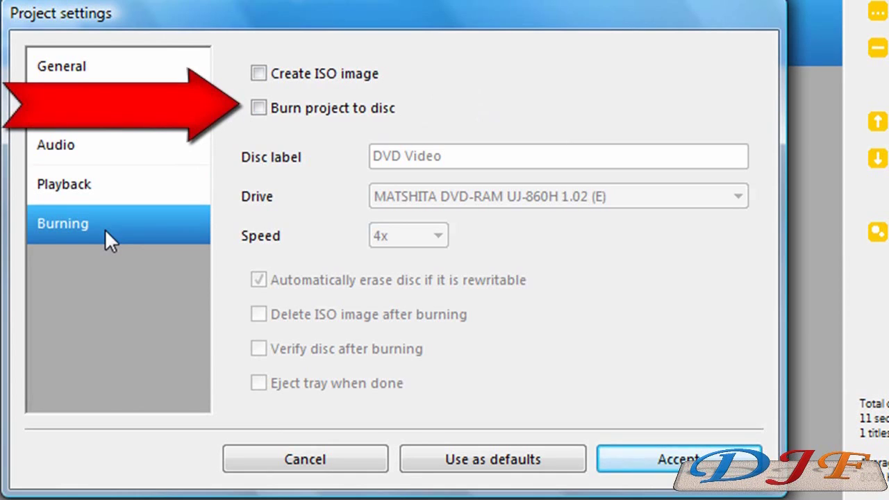
left_click(259, 109)
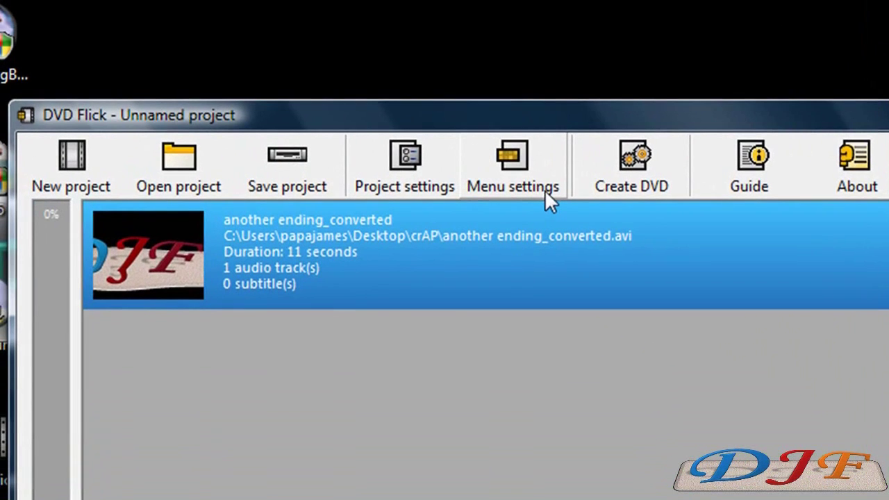
Preview Orange LED, Plasma Sphere, Simple Black and Simple White, then apply The Party menu.
left_click(536, 177)
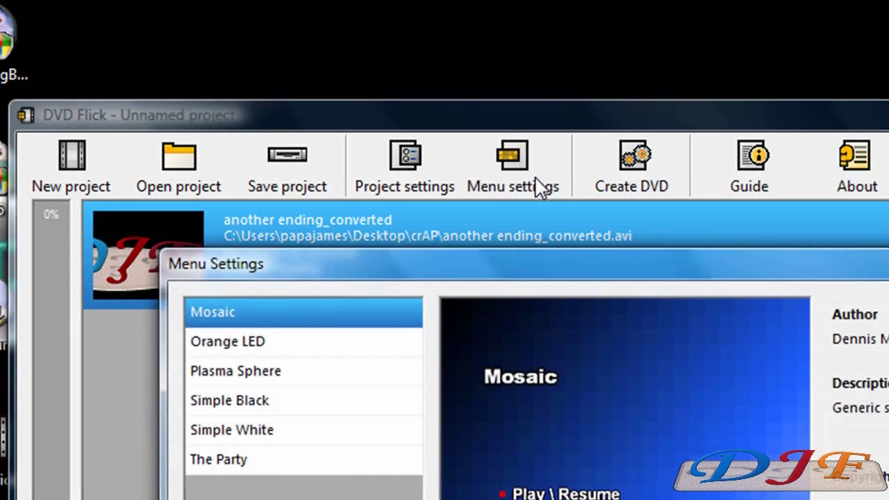
left_click(266, 341)
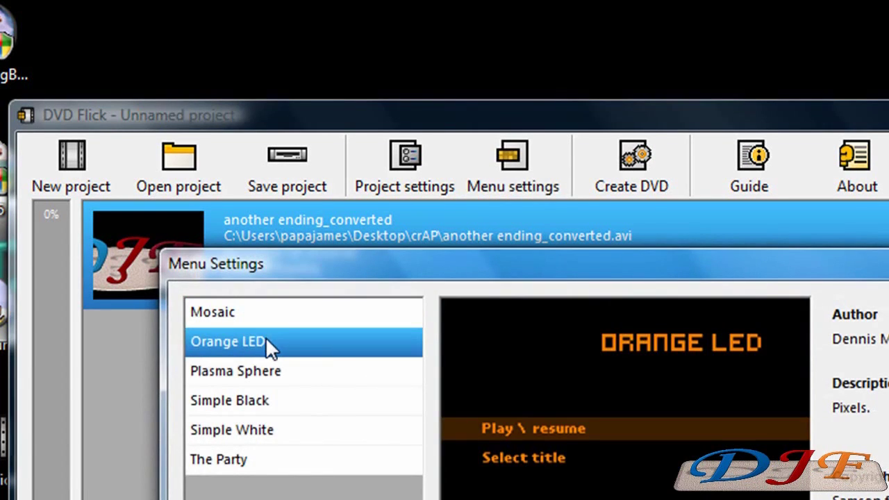
left_click(259, 372)
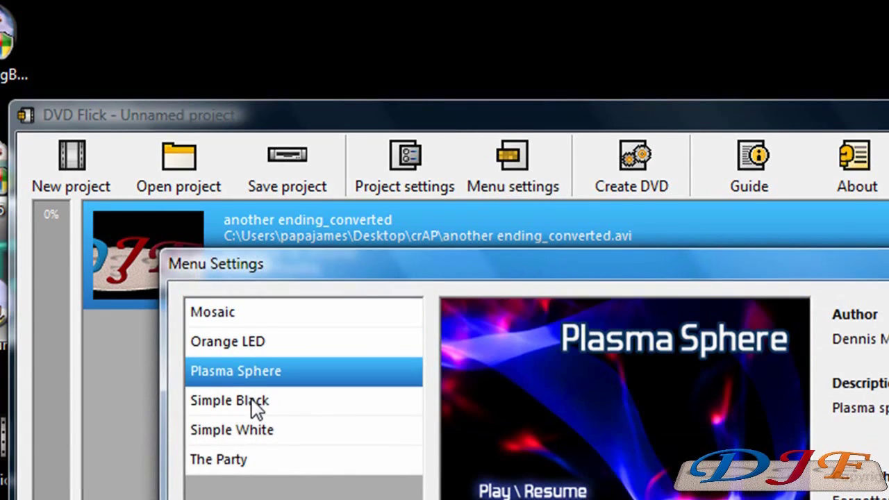
left_click(251, 406)
left_click(253, 439)
left_click(248, 459)
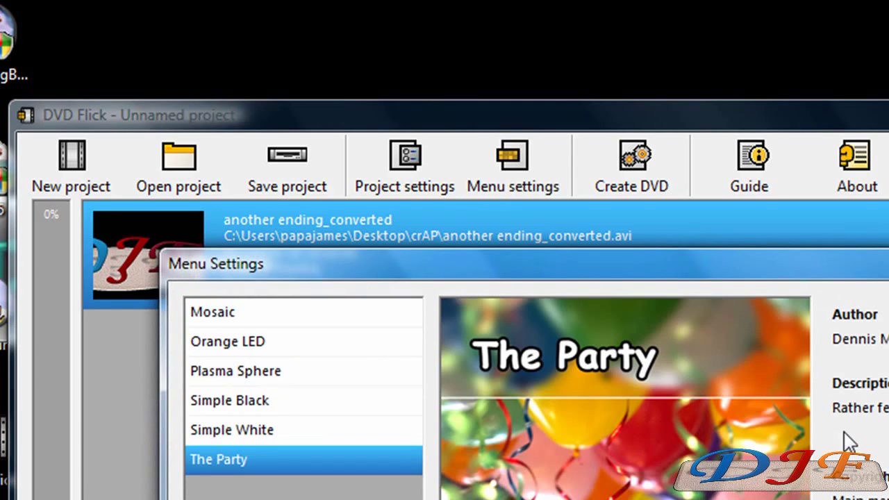
key("Return")
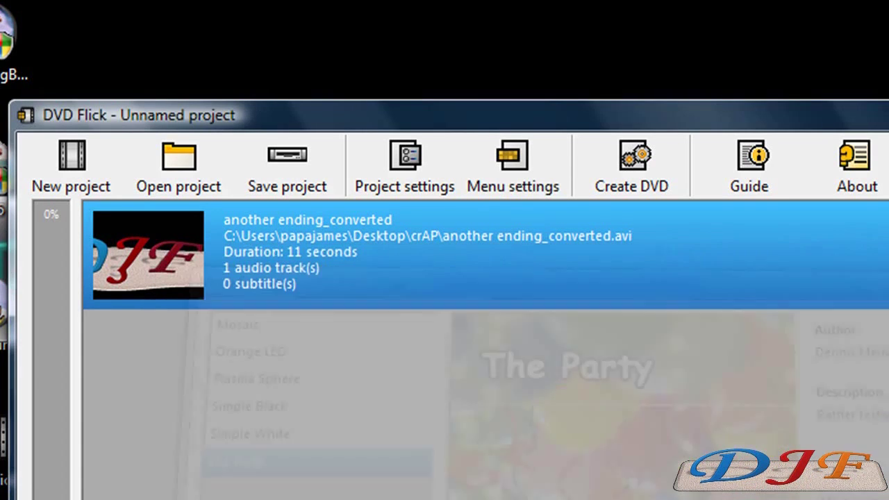
left_click(644, 176)
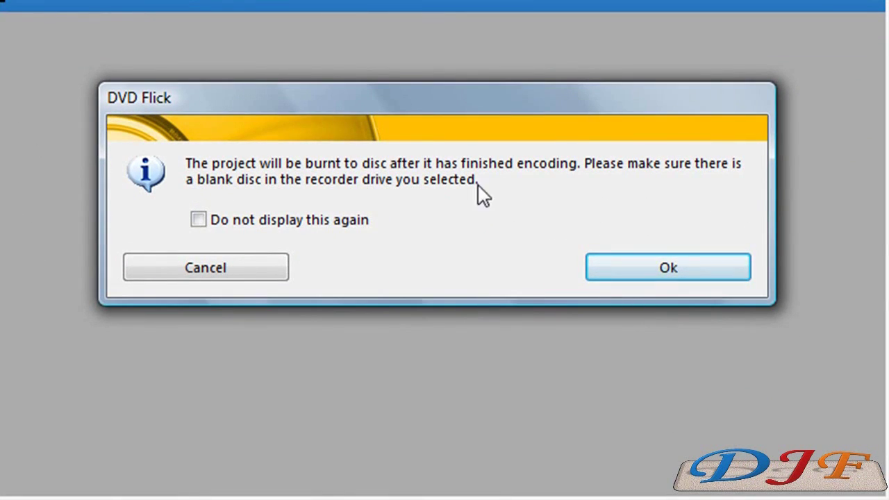
Accept the blank-disc burn notice so encoding of the project begins.
left_click(649, 278)
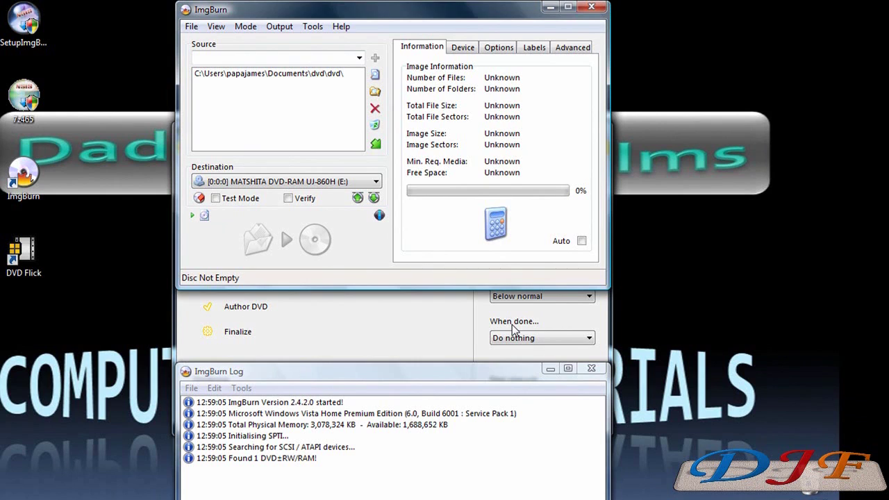
Check DVD Flick's encoding progress, then minimise it to reveal the ImgBurn window.
left_click(412, 319)
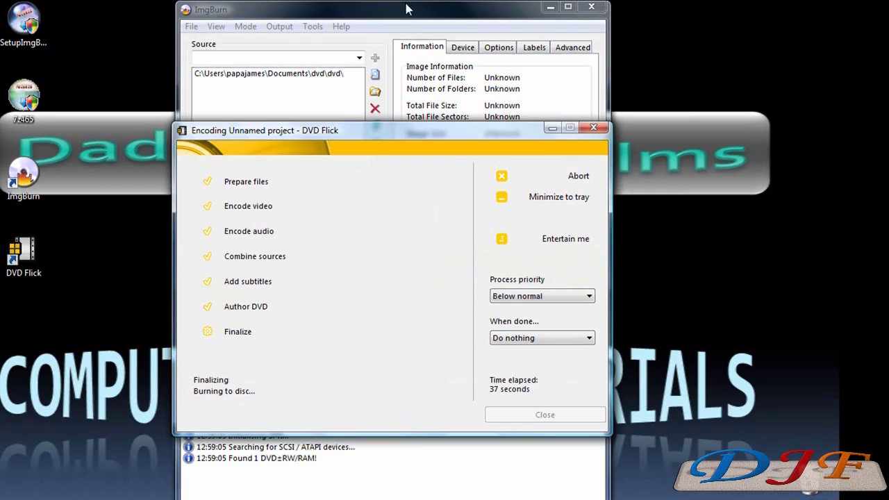
left_click(553, 129)
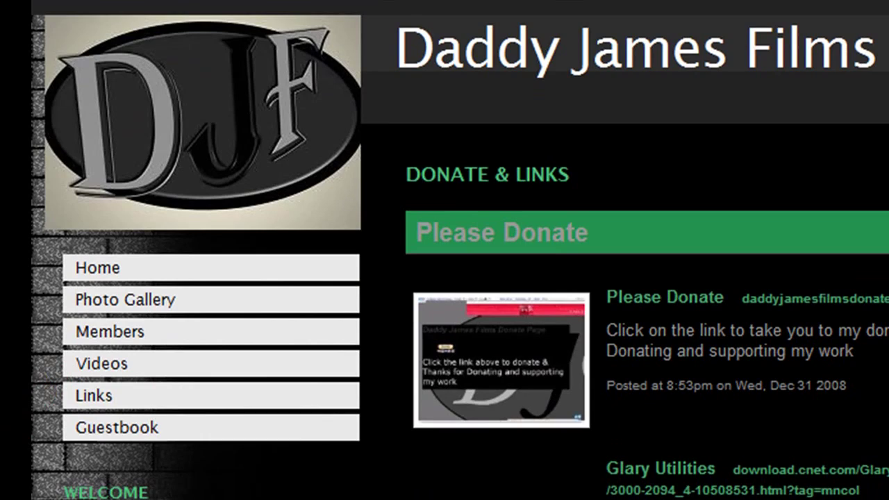
Scroll down and back up through the Donate & Links list on Daddy James Films.
scroll(458, 278, "down", 10)
scroll(459, 278, "up", 2)
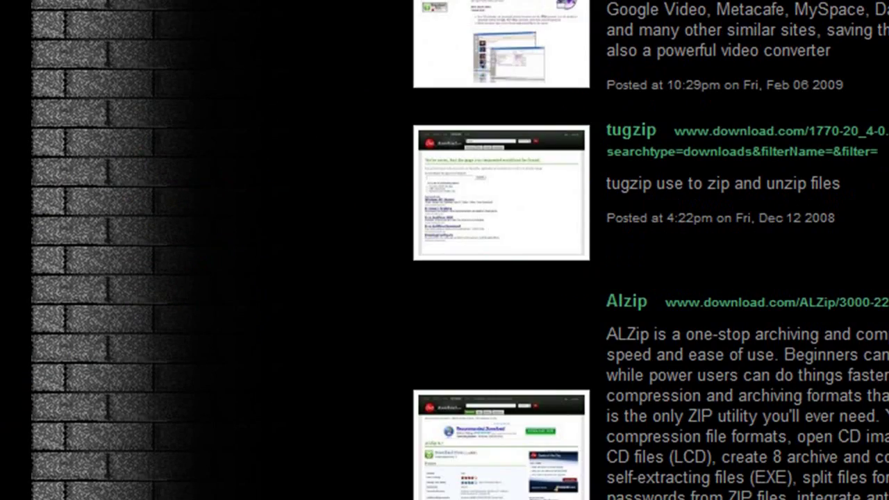
scroll(459, 278, "up", 10)
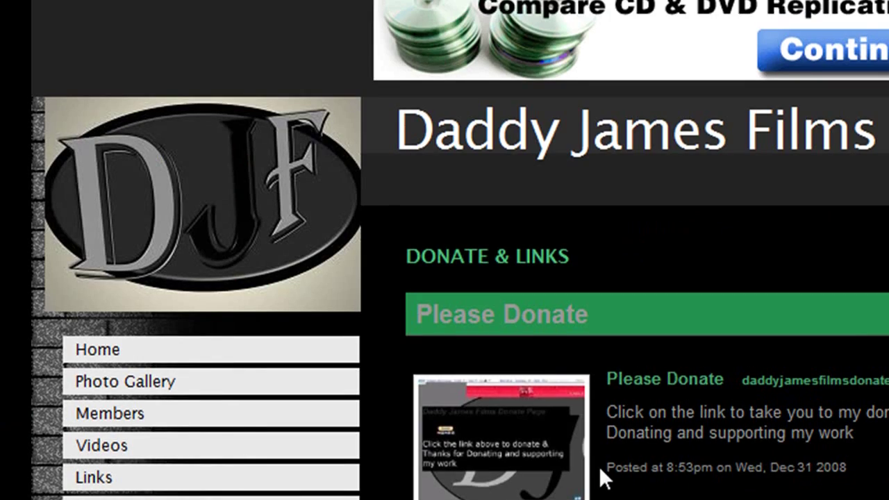